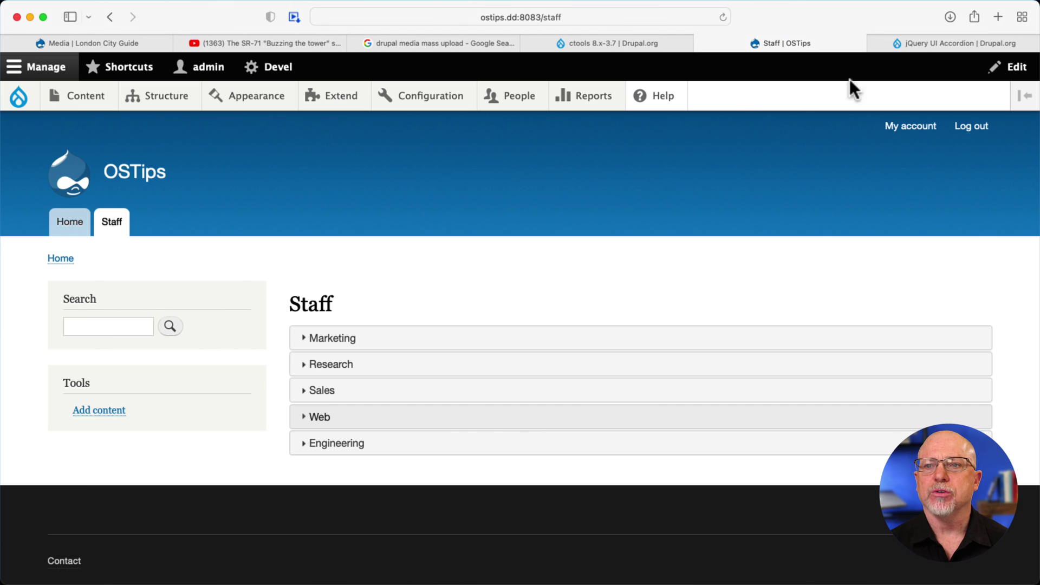
Step: Switch to the jQuery UI Accordion tab and browse the Views Accordion project page
left_click(924, 42)
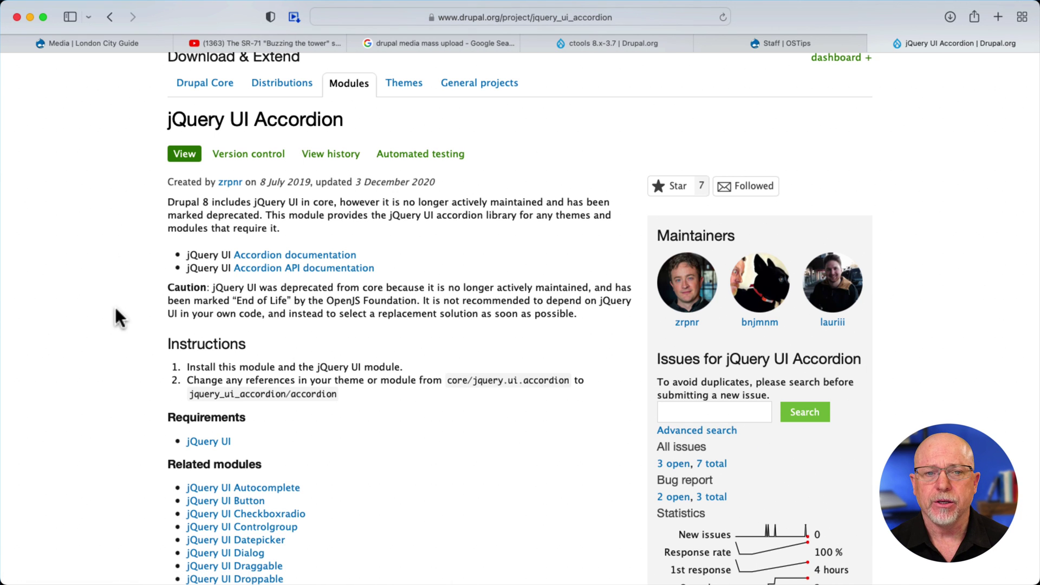
scroll(155, 384, "down", 2)
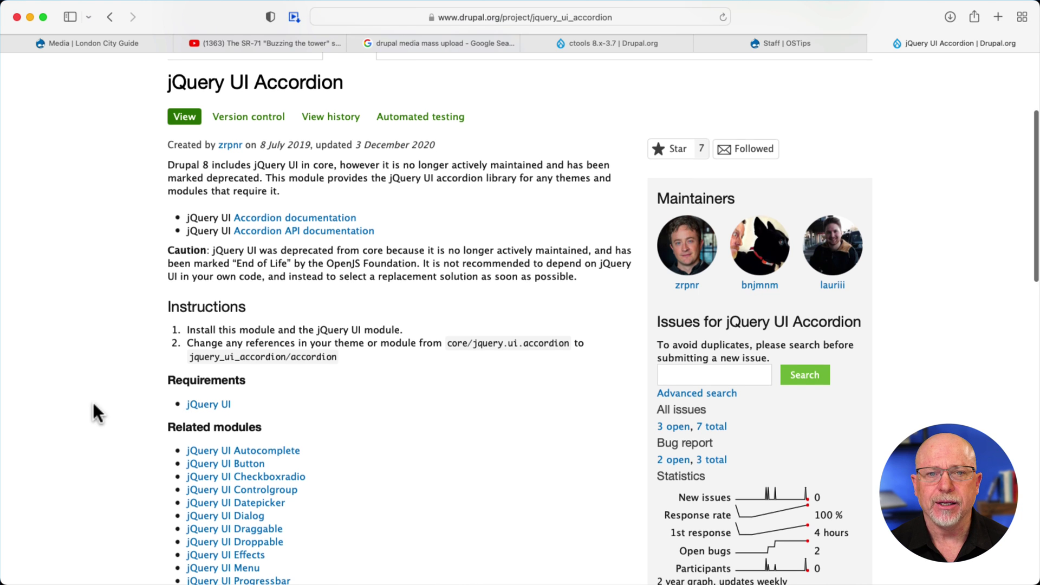
scroll(93, 412, "up", 5)
scroll(93, 404, "up", 3)
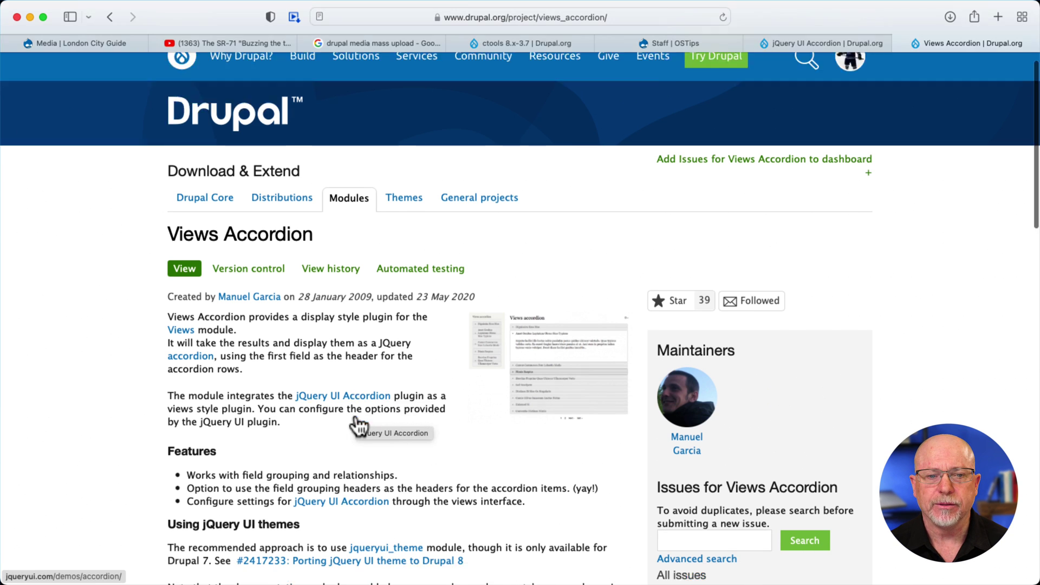
scroll(357, 425, "down", 10)
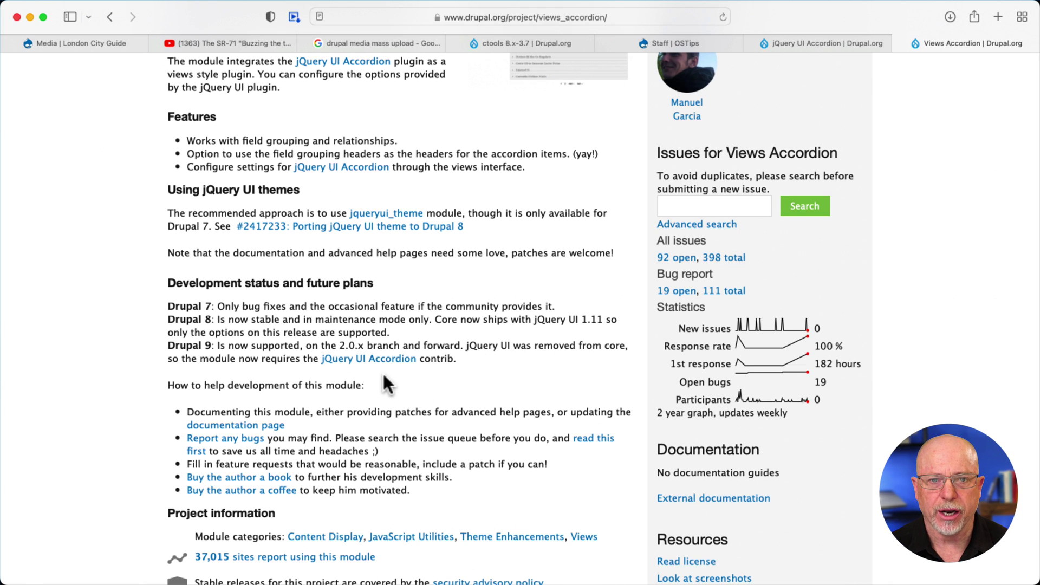
Step: Go to the linked jQuery UI Accordion project page and review its Drupal 9 release
left_click(372, 359)
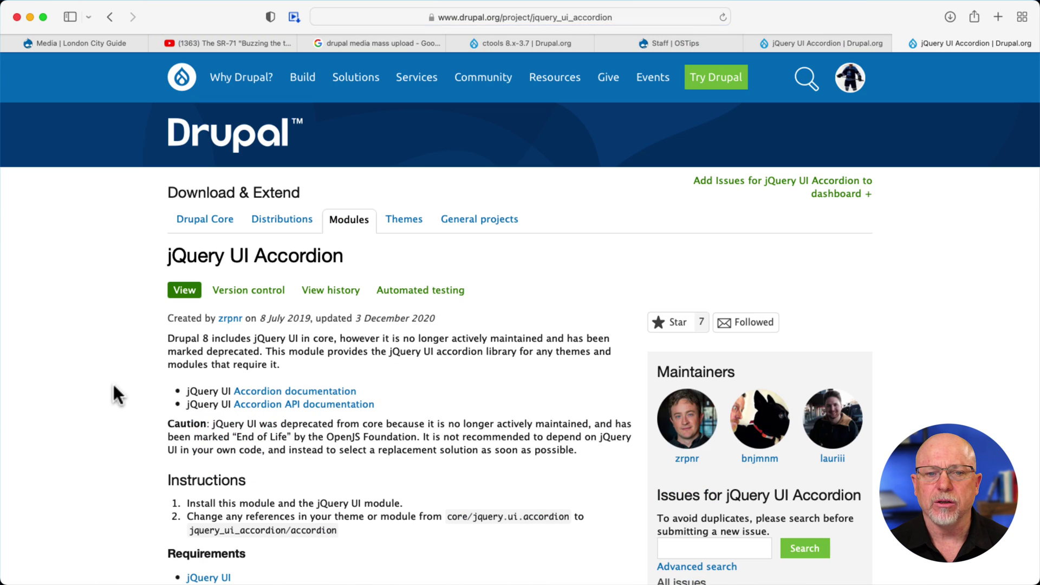
scroll(112, 385, "down", 5)
scroll(112, 385, "down", 8)
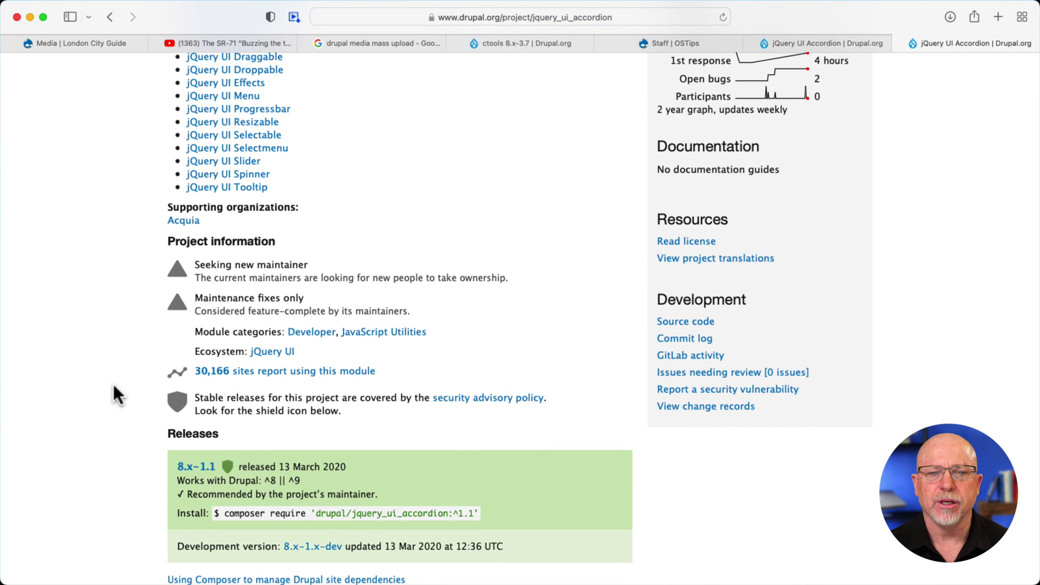
scroll(112, 384, "down", 2)
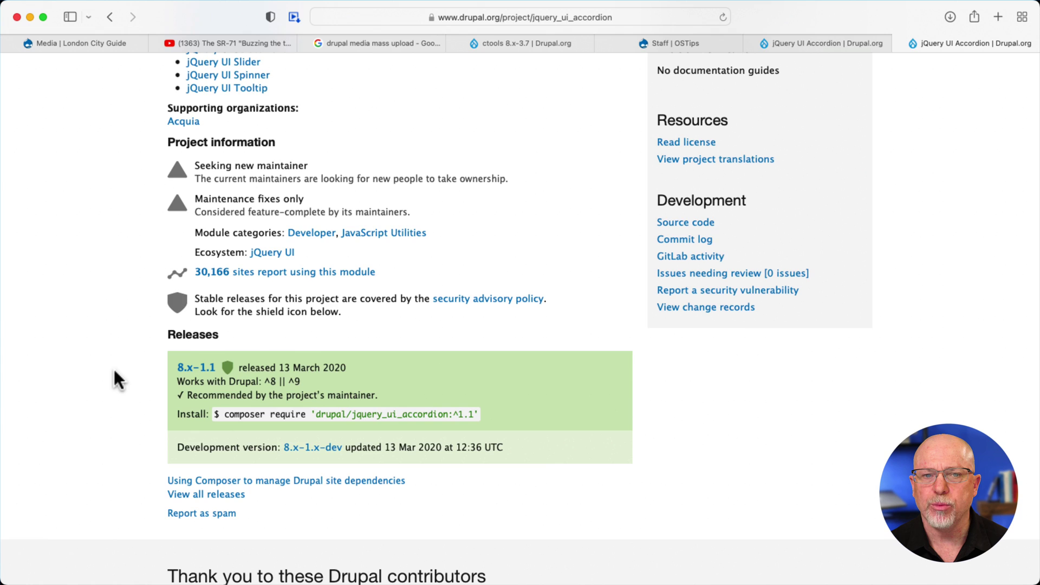
scroll(115, 379, "up", 10)
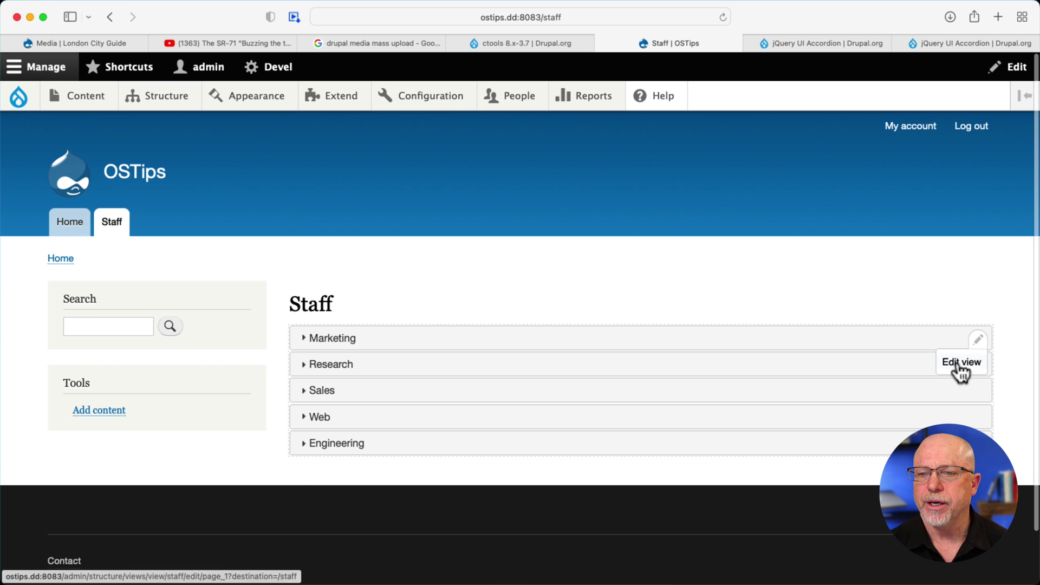
Step: Edit the Staff view and check that its jQuery UI accordion format is grouped by Staff Department, leaving it unchanged
left_click(959, 362)
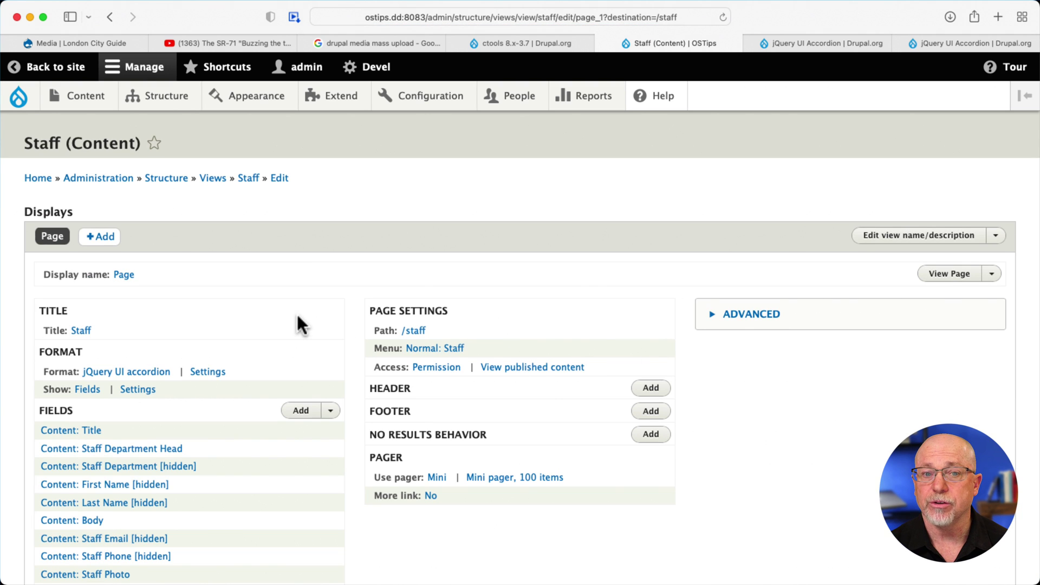
scroll(297, 316, "down", 3)
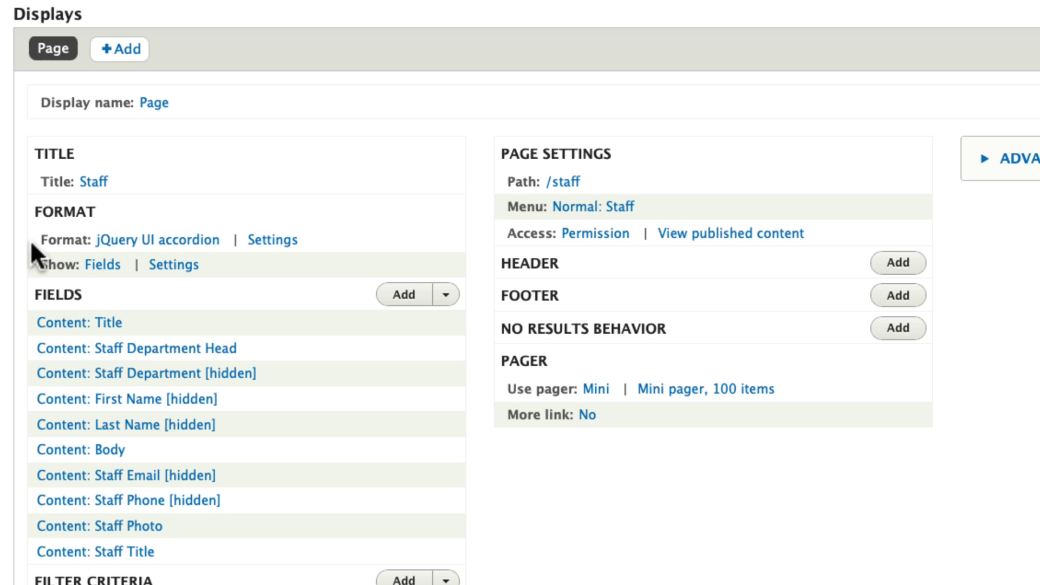
left_click(191, 242)
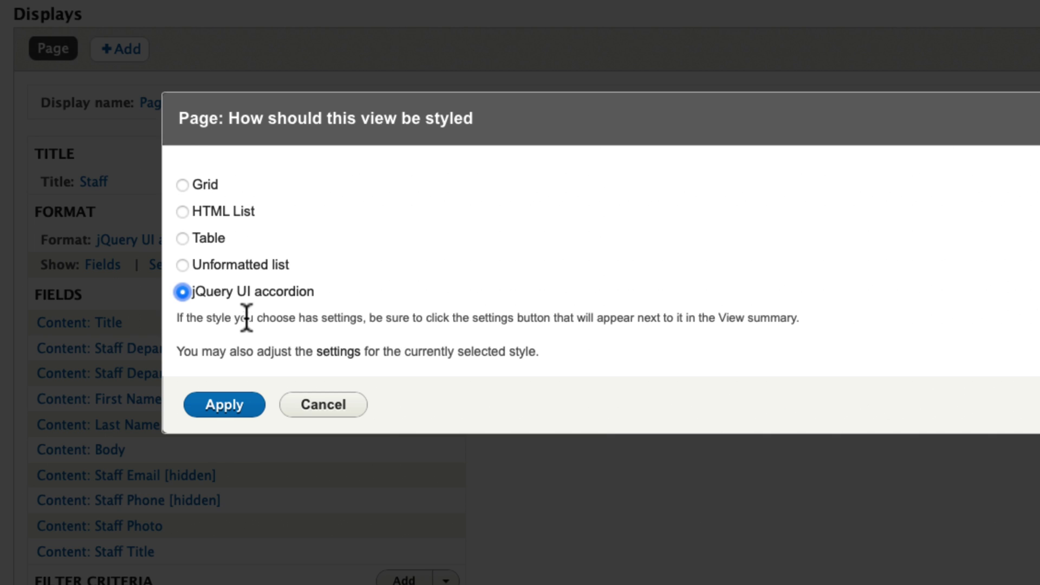
left_click(206, 409)
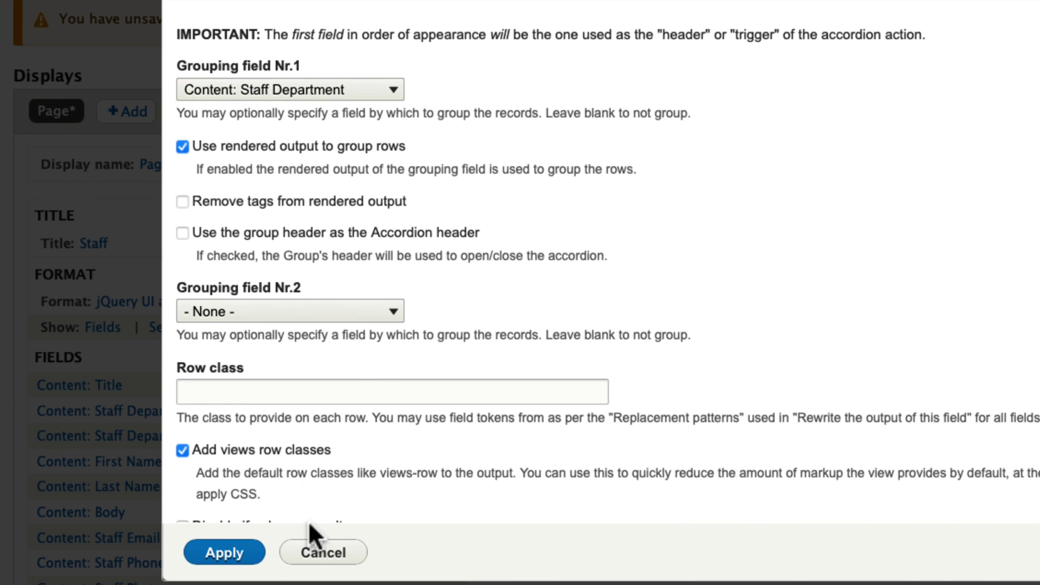
left_click(321, 555)
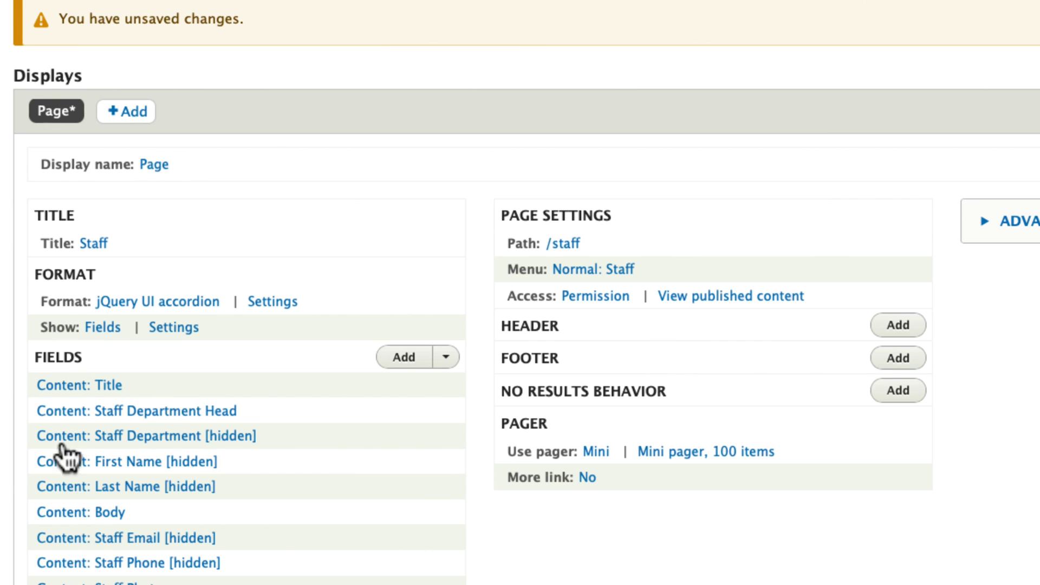
scroll(47, 446, "down", 3)
scroll(46, 445, "down", 1)
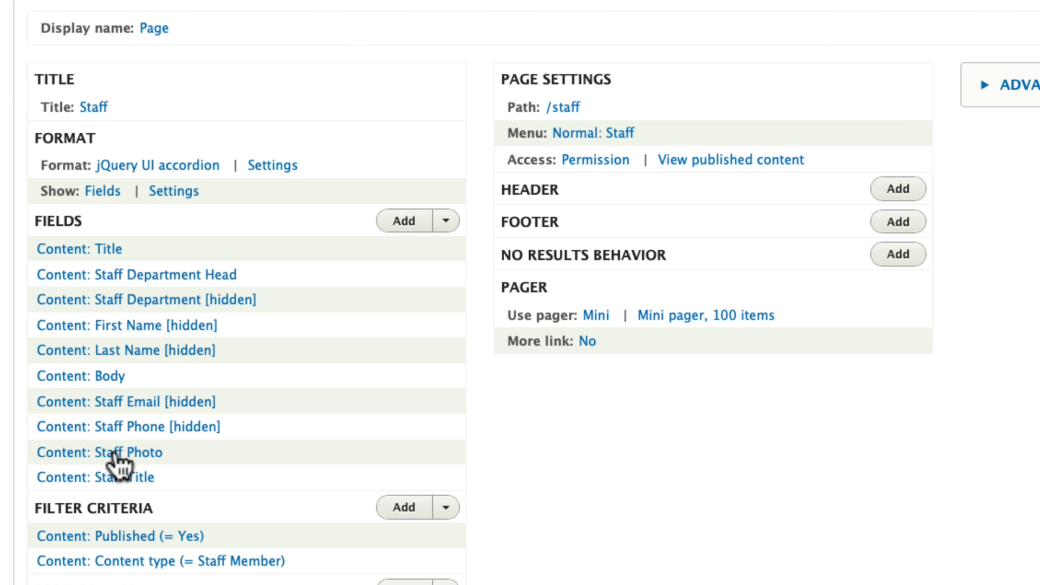
scroll(117, 460, "down", 15)
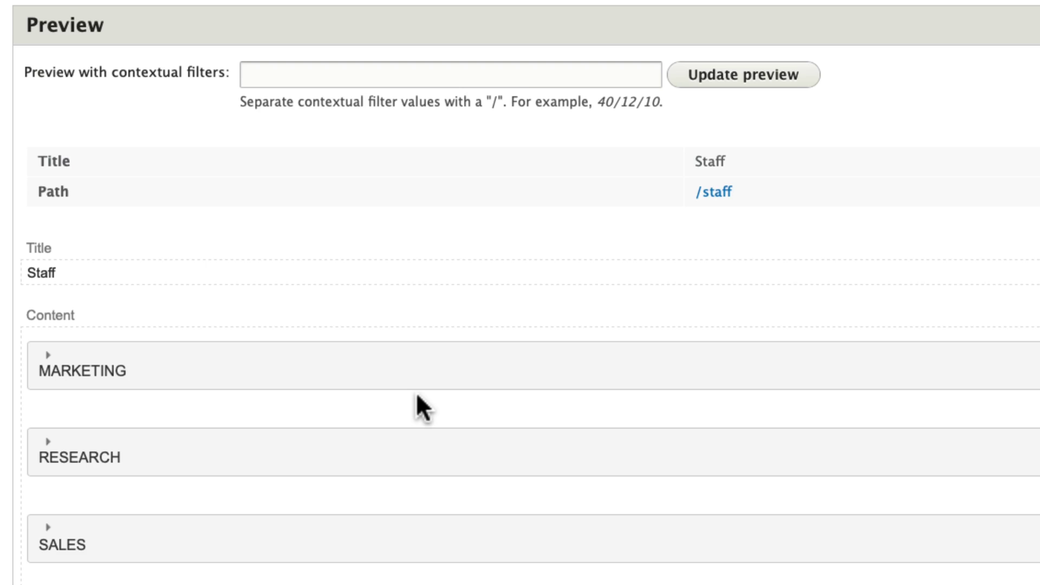
scroll(416, 392, "down", 3)
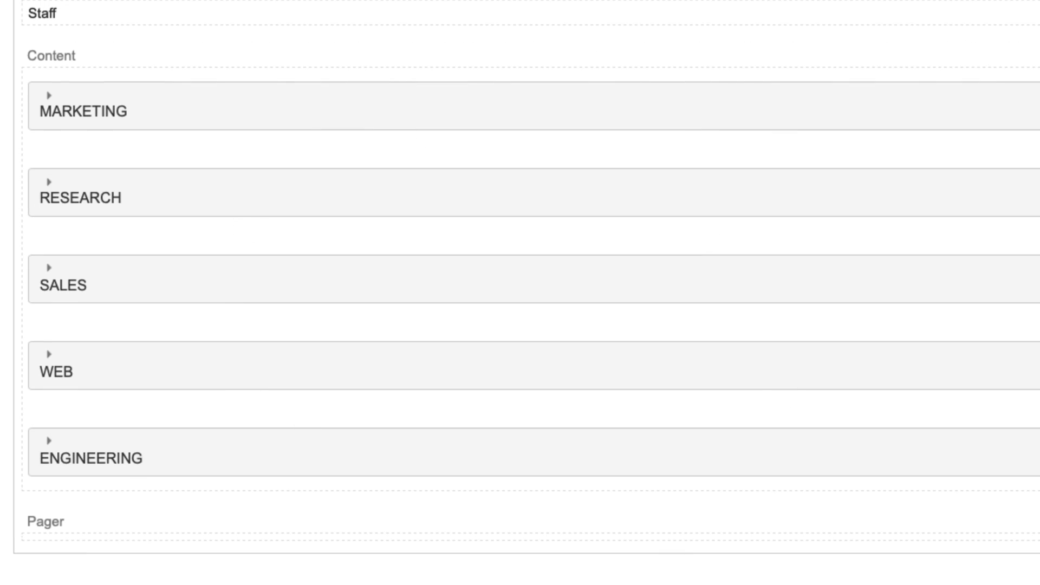
scroll(156, 263, "up", 20)
scroll(156, 262, "down", 10)
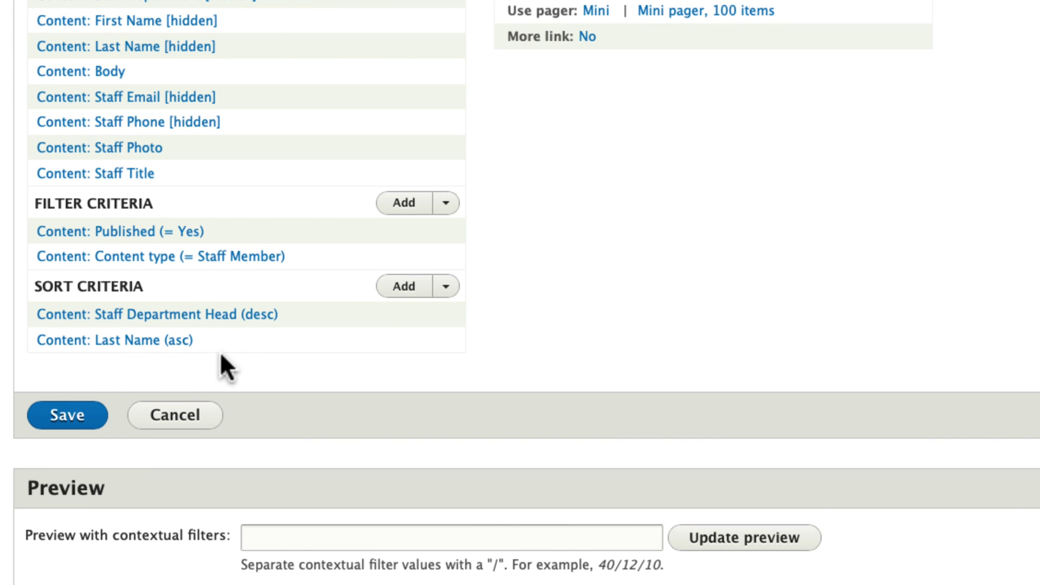
scroll(220, 352, "up", 3)
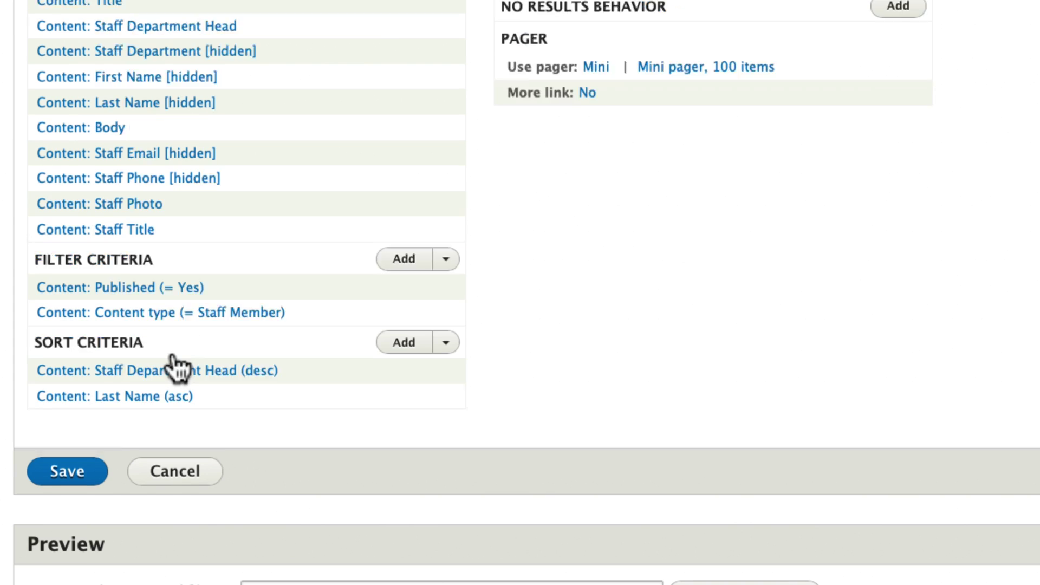
scroll(162, 389, "up", 3)
scroll(162, 389, "up", 1)
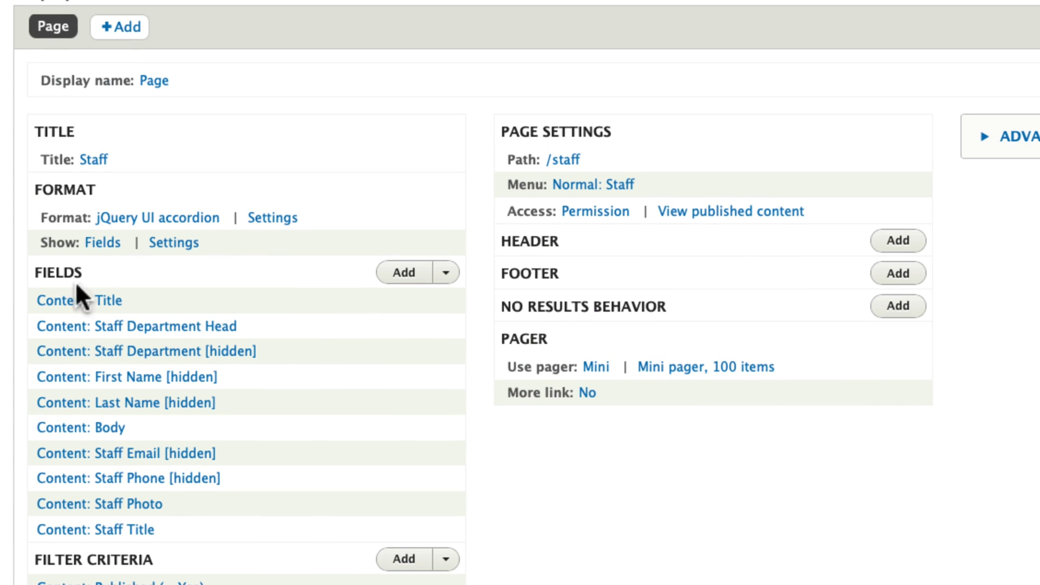
Step: Look through the jQuery UI accordion format settings and cancel without saving changes
left_click(272, 218)
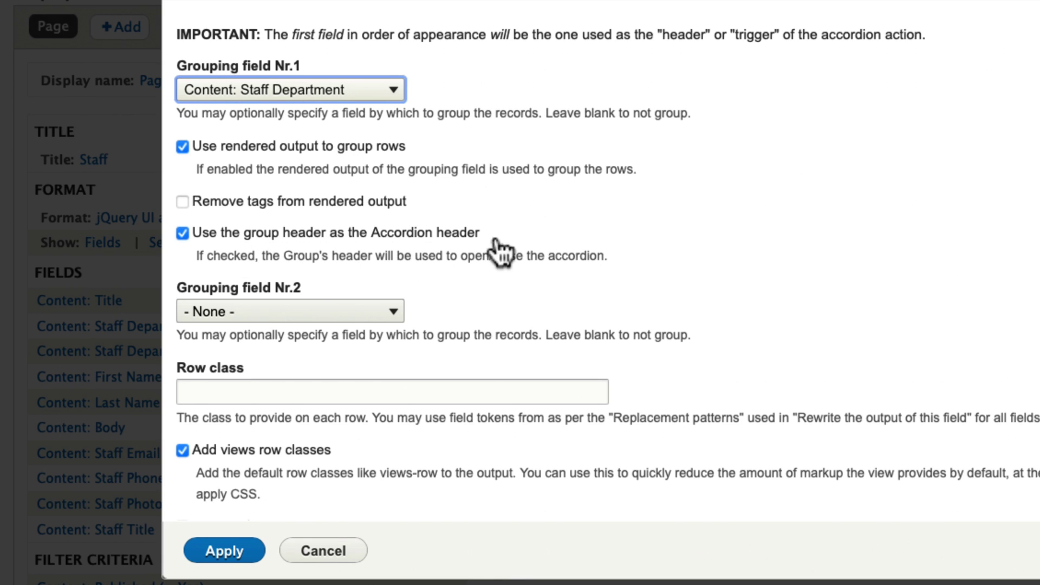
scroll(496, 235, "down", 5)
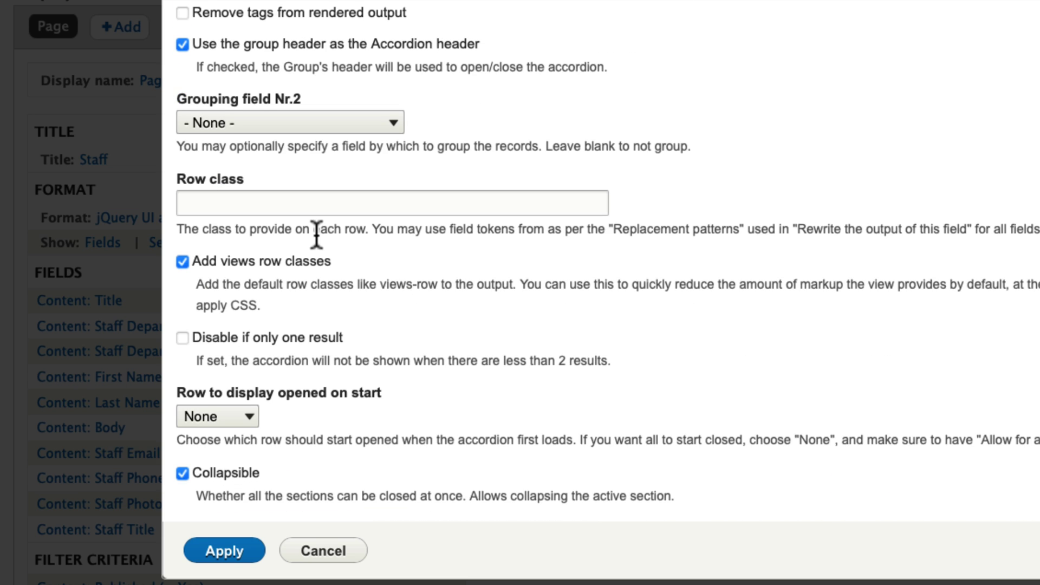
scroll(317, 234, "down", 6)
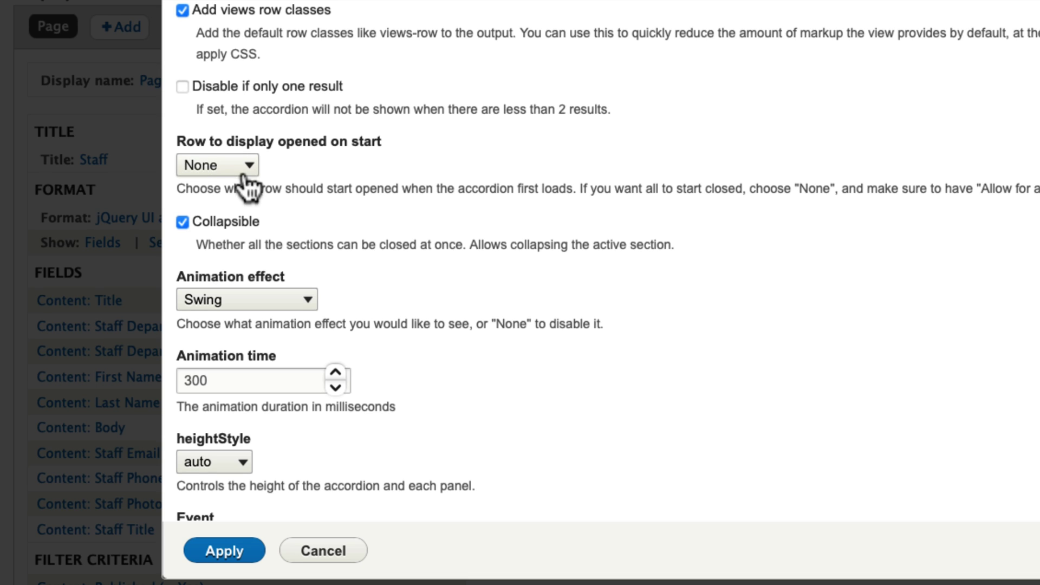
scroll(433, 270, "down", 3)
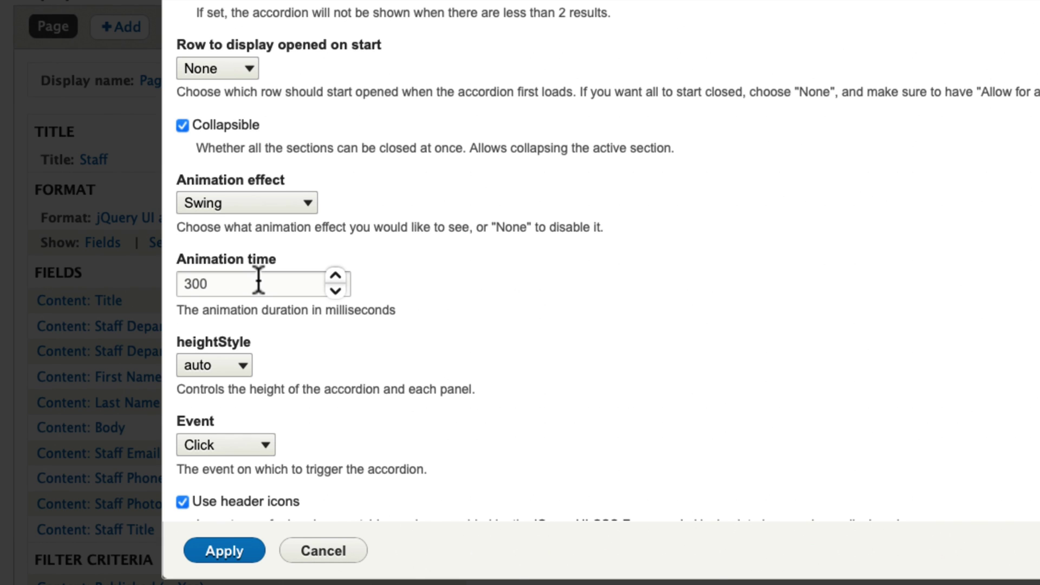
scroll(274, 282, "down", 4)
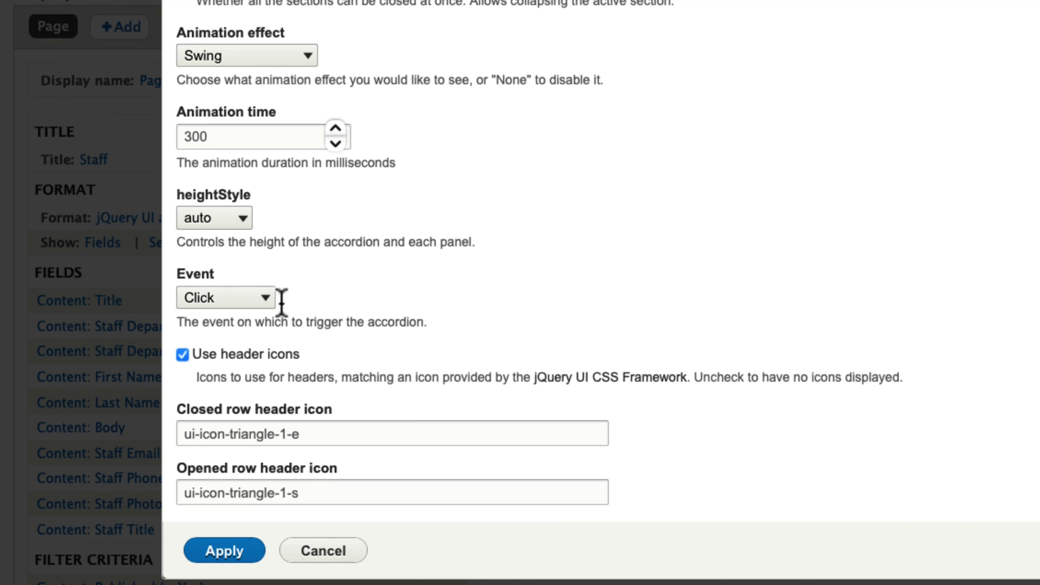
left_click(320, 557)
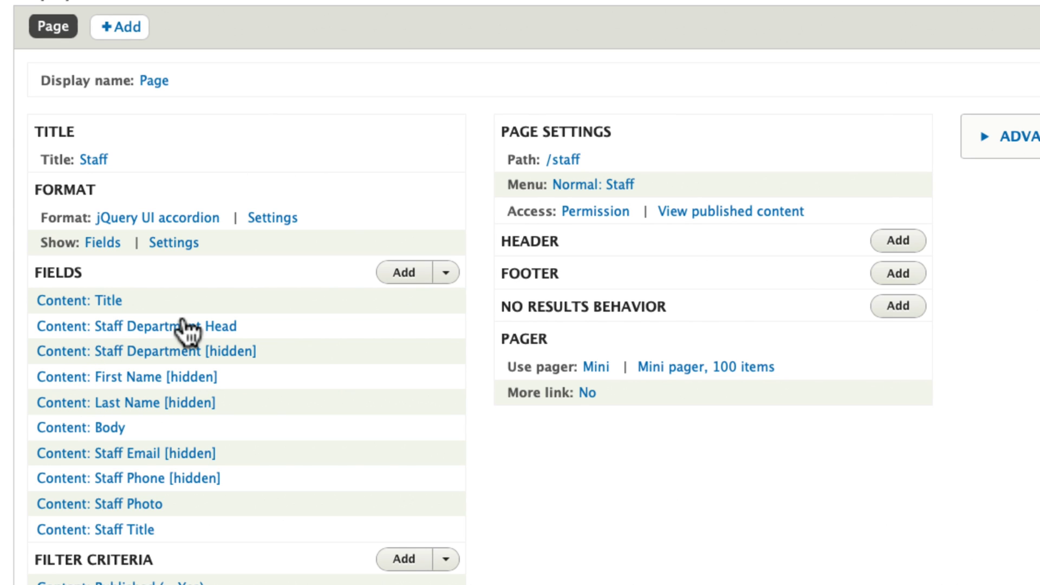
Step: Expand the WEB section in the view preview to confirm the department head is listed first
scroll(134, 404, "down", 10)
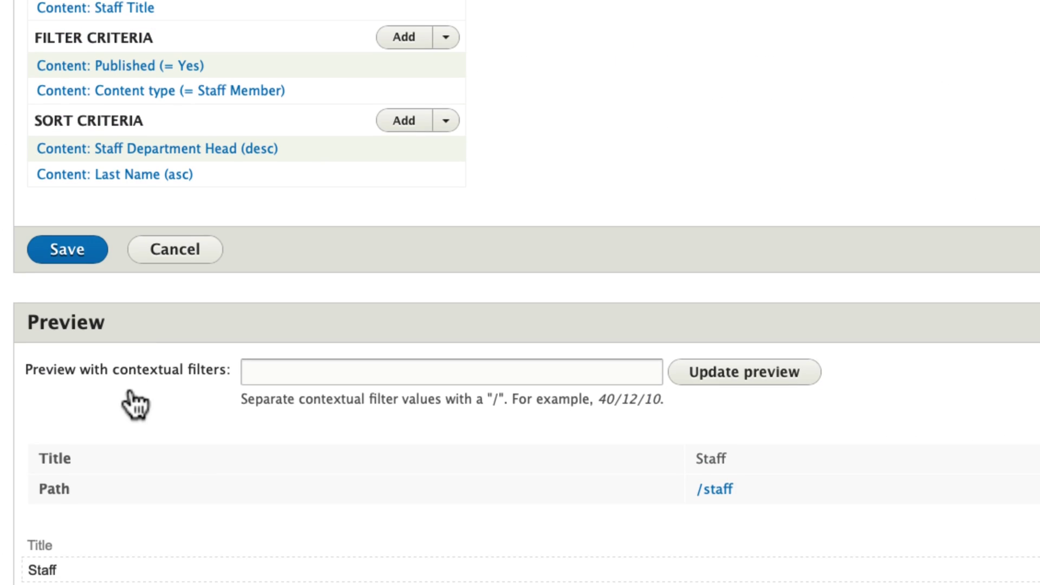
scroll(132, 401, "down", 11)
left_click(48, 372)
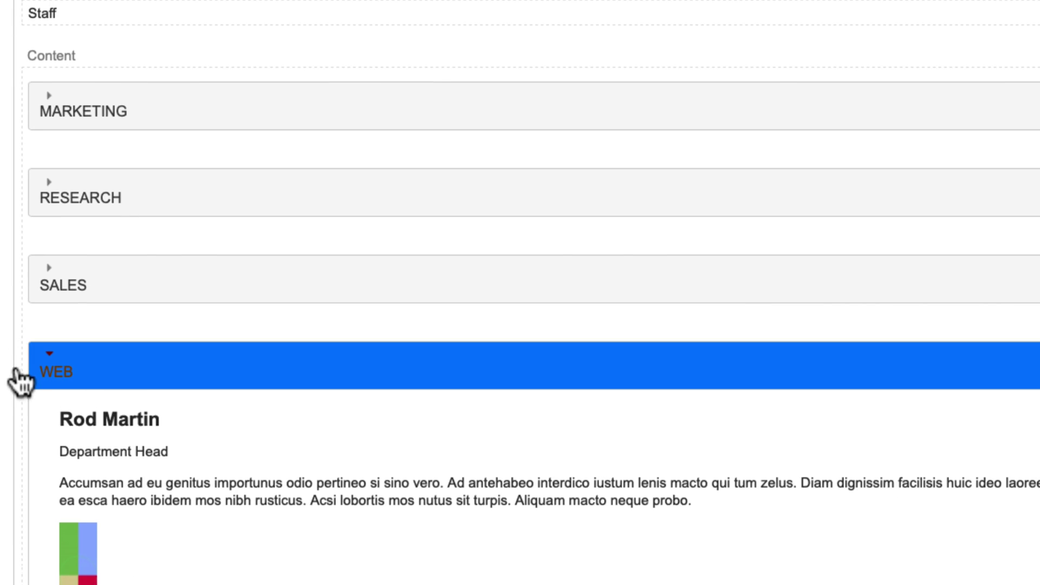
scroll(30, 380, "down", 5)
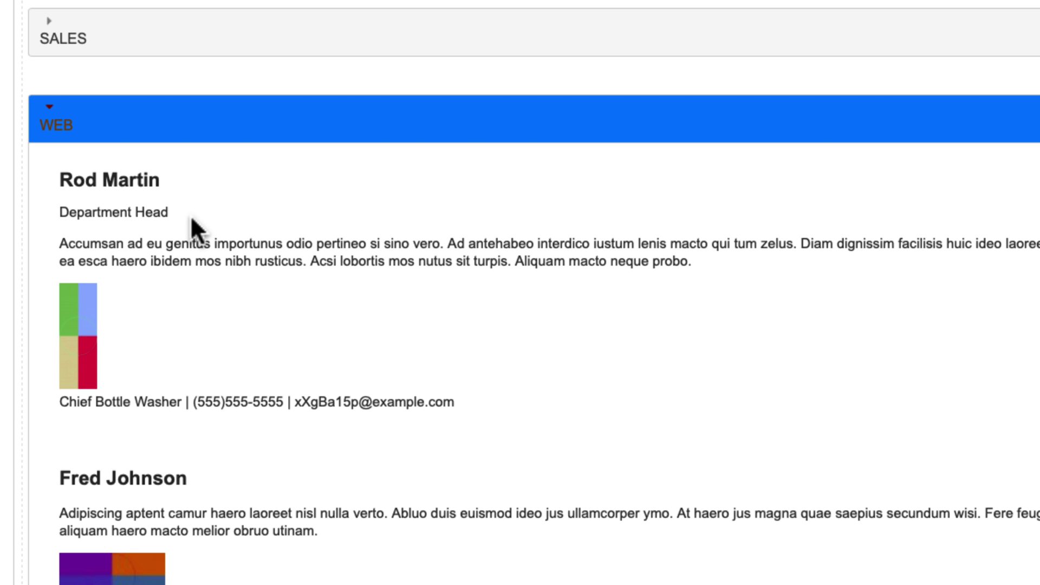
scroll(195, 228, "up", 15)
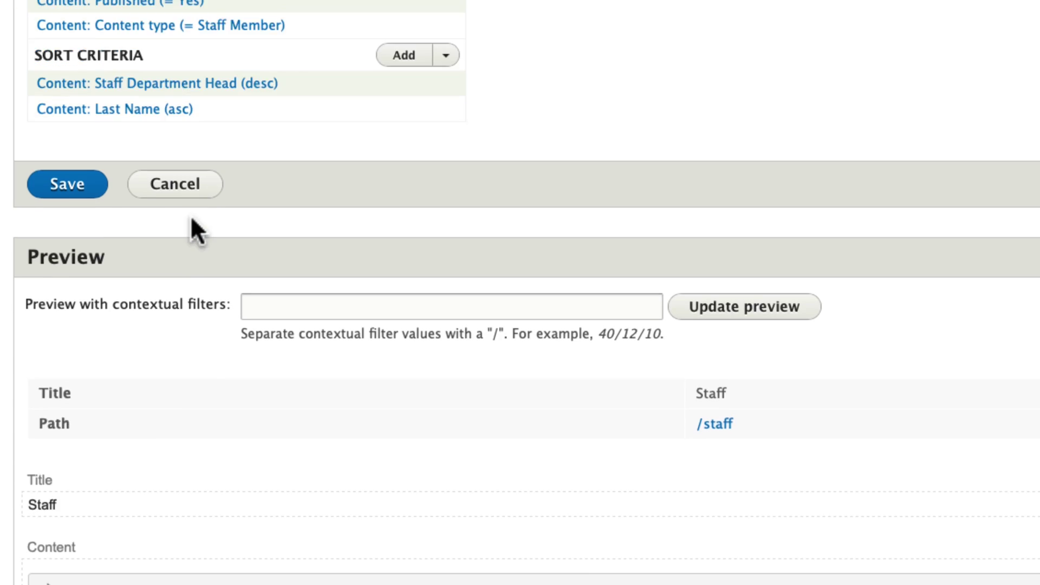
scroll(191, 218, "down", 1)
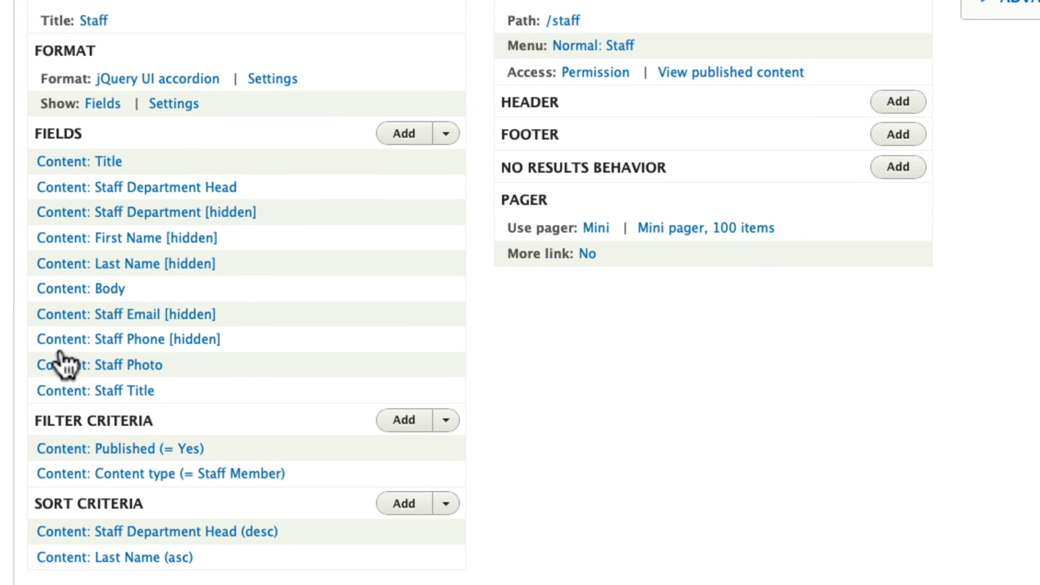
Step: Check the Staff Title field's rewrite output and replacement patterns, then apply the field settings unchanged
left_click(126, 391)
left_click(266, 330)
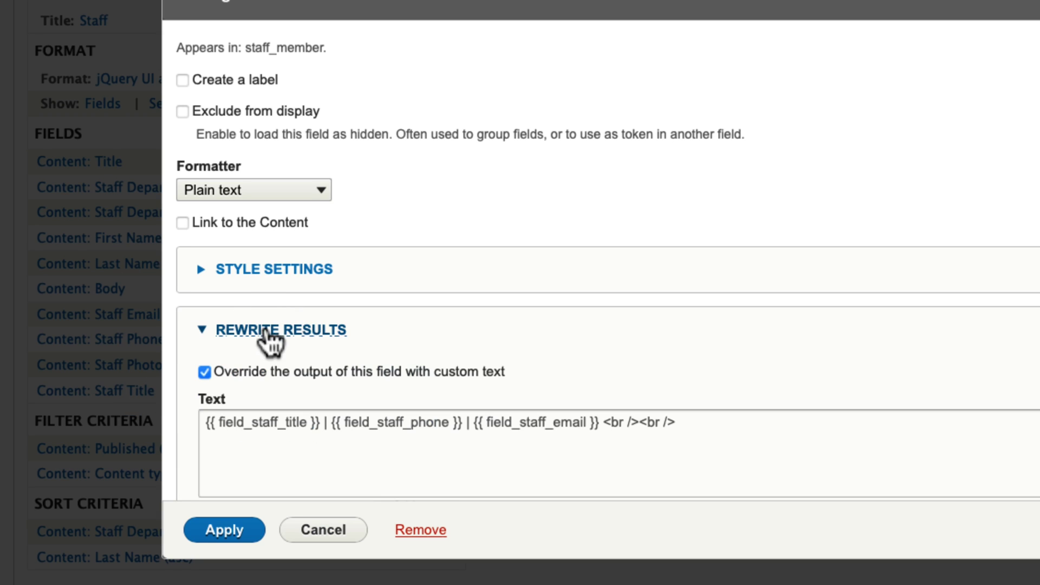
scroll(460, 348, "down", 3)
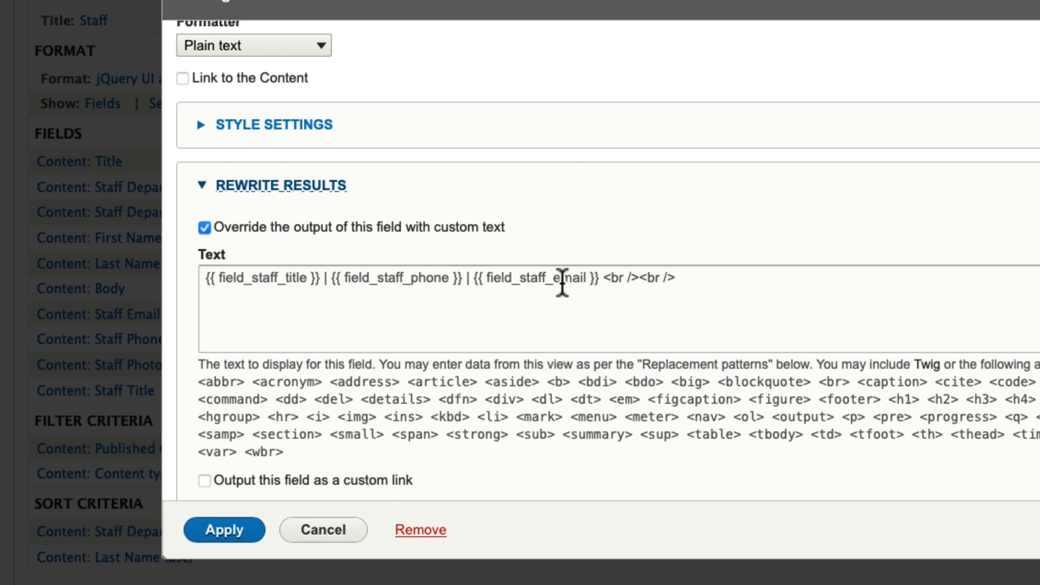
scroll(537, 379, "down", 3)
left_click(232, 419)
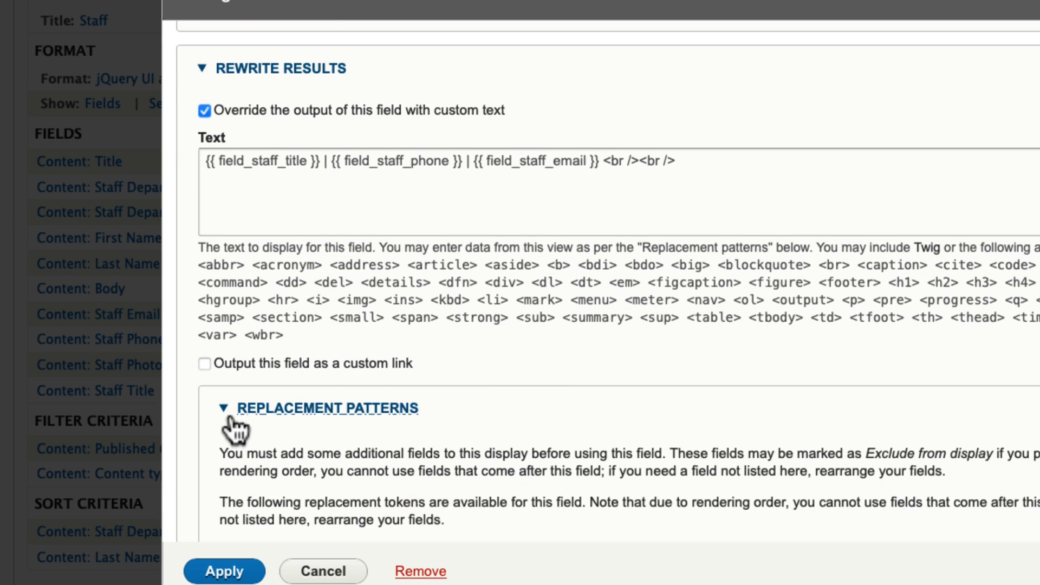
scroll(226, 430, "down", 5)
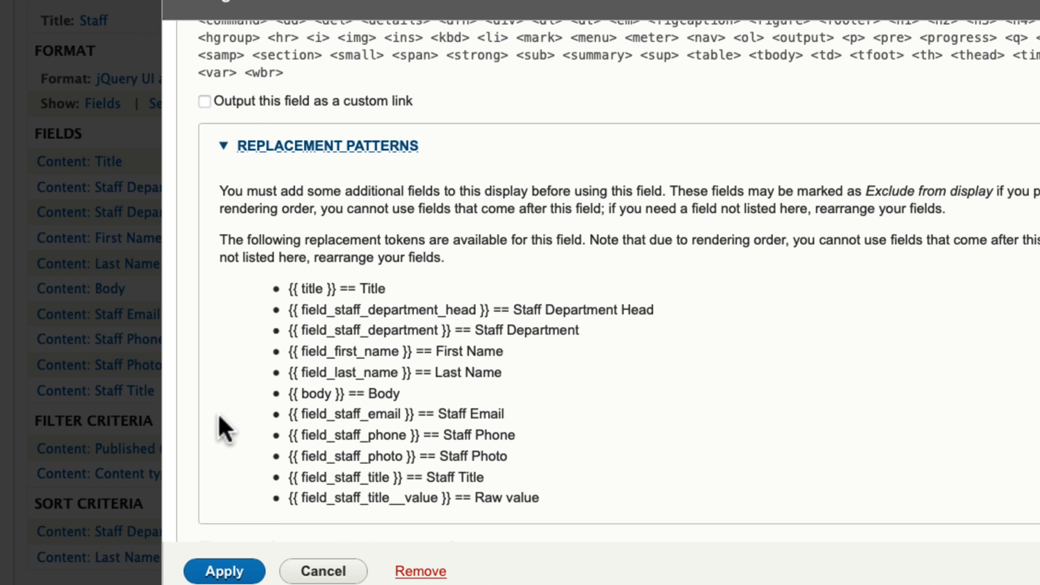
left_click(241, 570)
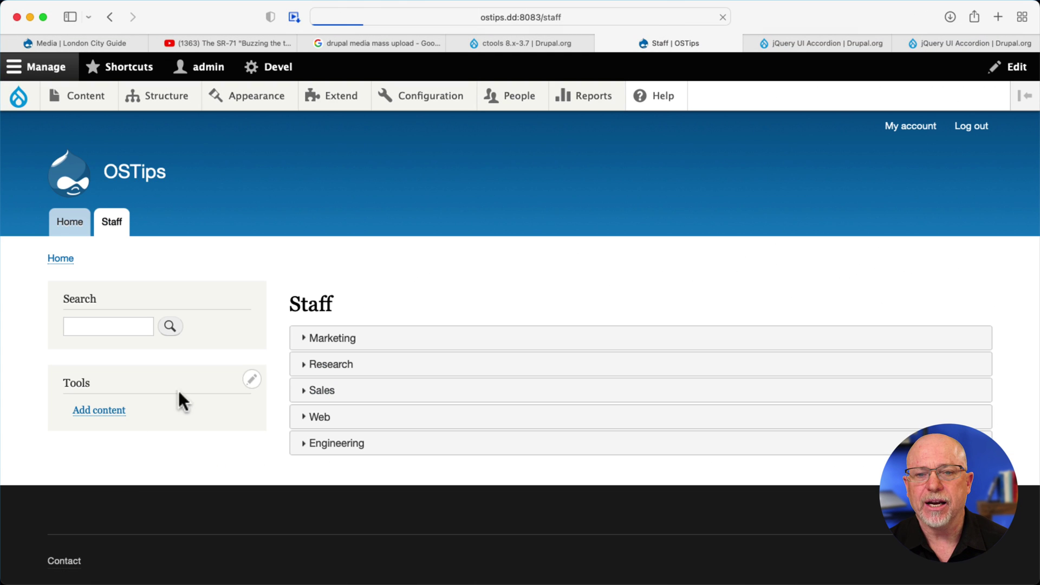
Step: Expand Web on the live /staff page and highlight the department head's title, phone and e-mail line
left_click(318, 418)
scroll(154, 453, "down", 2)
scroll(158, 447, "down", 3)
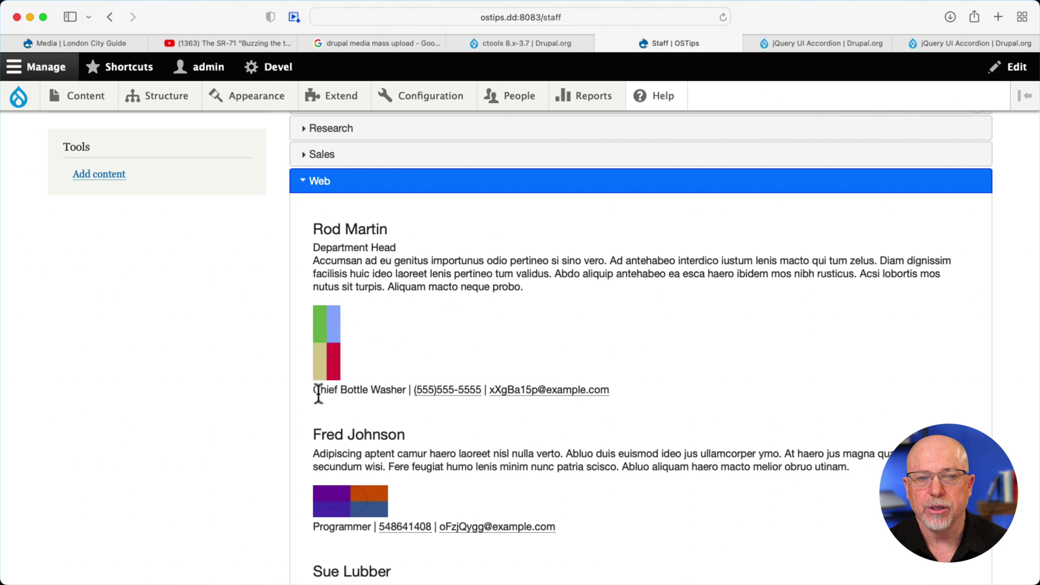
left_click_drag(314, 390, 659, 388)
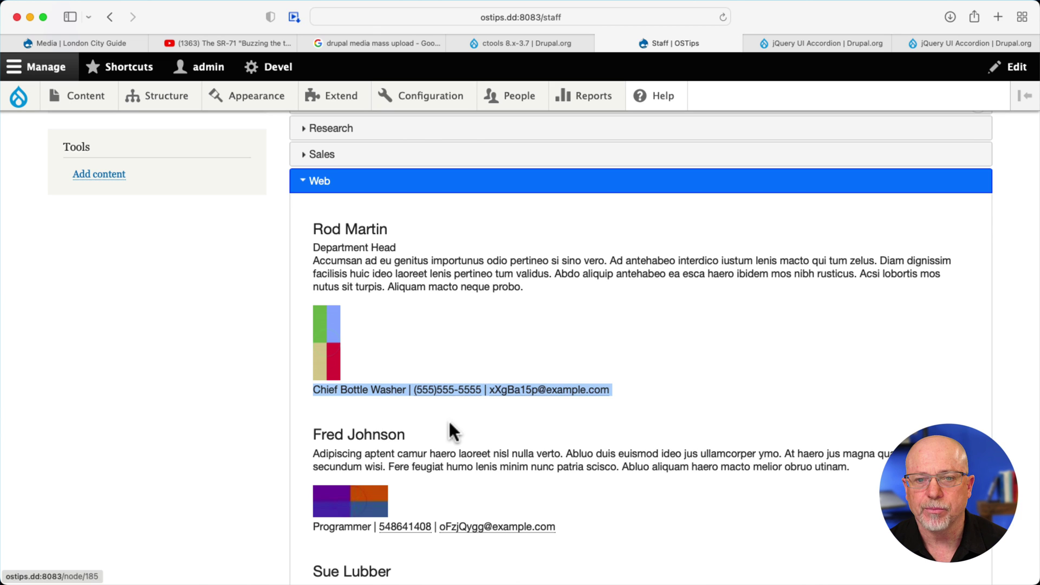
scroll(333, 428, "down", 4)
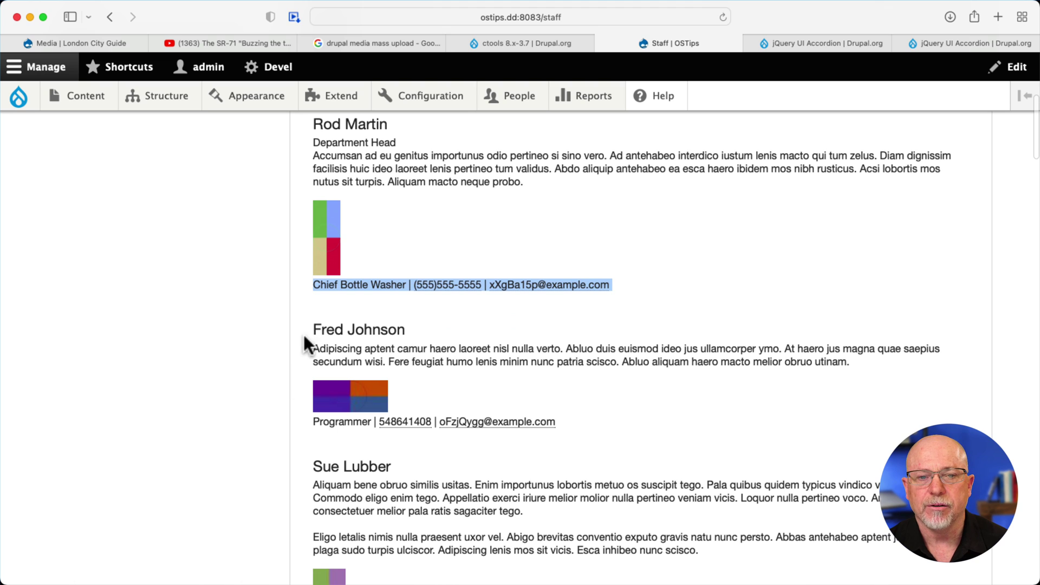